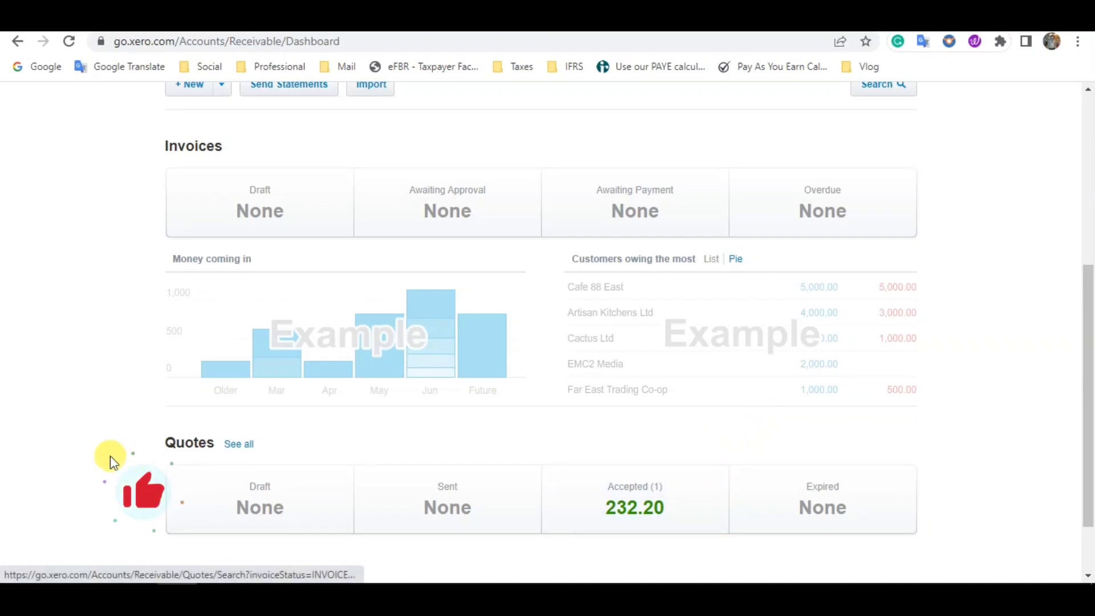
- Open the accepted quote for customer ABC from the Quotes section of the sales overview
{"action": "scroll", "coordinate": [152, 448], "scroll_direction": "up", "scroll_amount": 3}
{"action": "scroll", "coordinate": [153, 449], "scroll_direction": "down", "scroll_amount": 2}
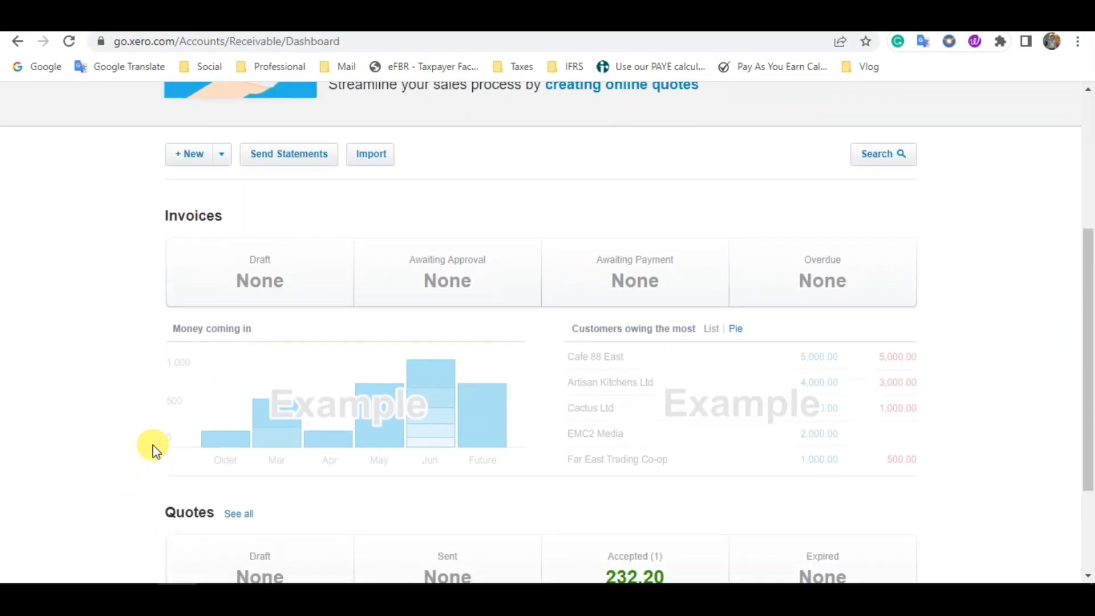
{"action": "scroll", "coordinate": [152, 447], "scroll_direction": "down", "scroll_amount": 1}
{"action": "left_click_drag", "start_coordinate": [150, 444], "coordinate": [199, 445]}
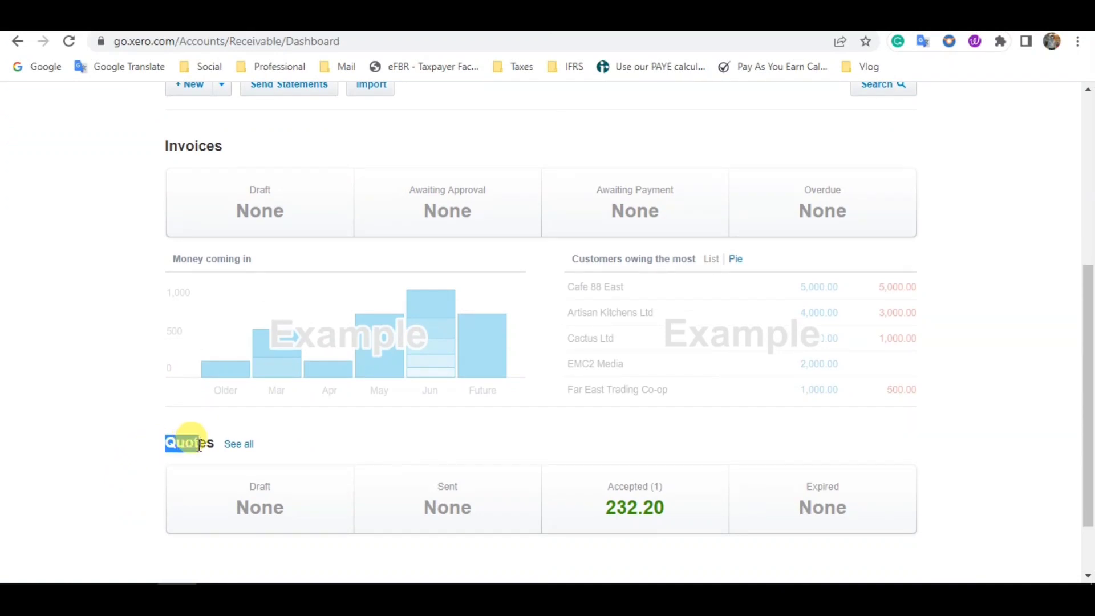
{"action": "left_click", "coordinate": [641, 510]}
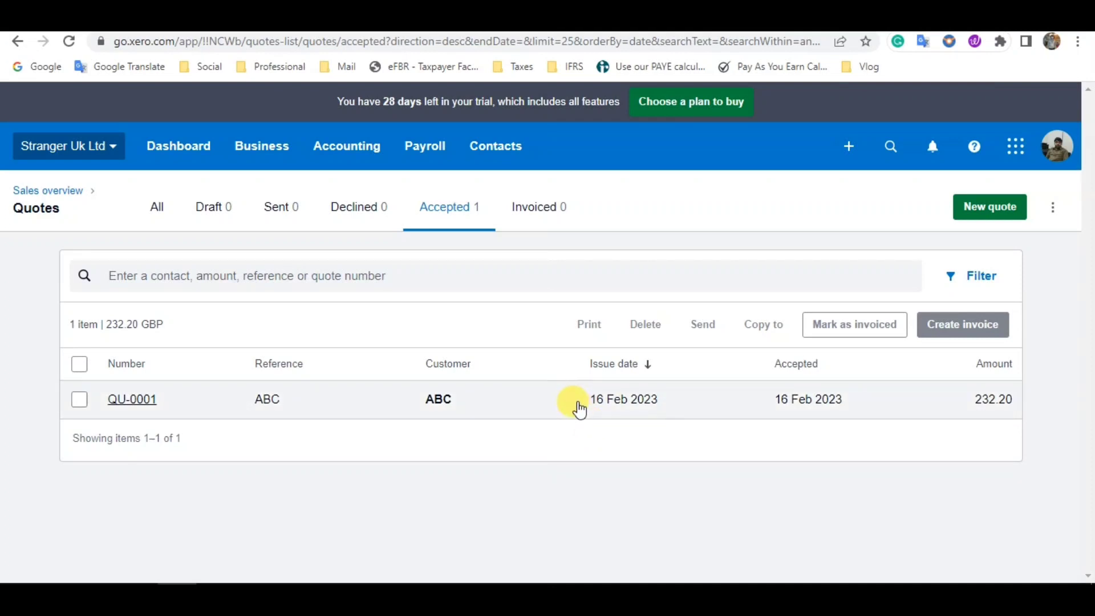
{"action": "left_click", "coordinate": [131, 399]}
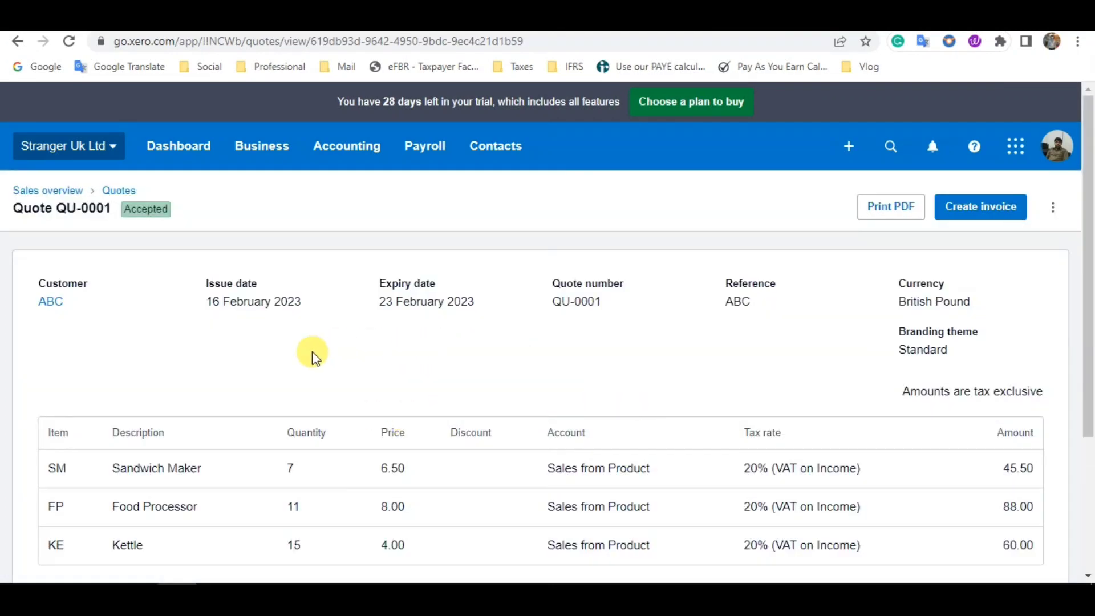
- Review the accepted quote and create an invoice from it, leaving Mark as invoiced unticked
{"action": "scroll", "coordinate": [312, 351], "scroll_direction": "down", "scroll_amount": 2}
{"action": "scroll", "coordinate": [313, 351], "scroll_direction": "up", "scroll_amount": 2}
{"action": "scroll", "coordinate": [312, 351], "scroll_direction": "down", "scroll_amount": 2}
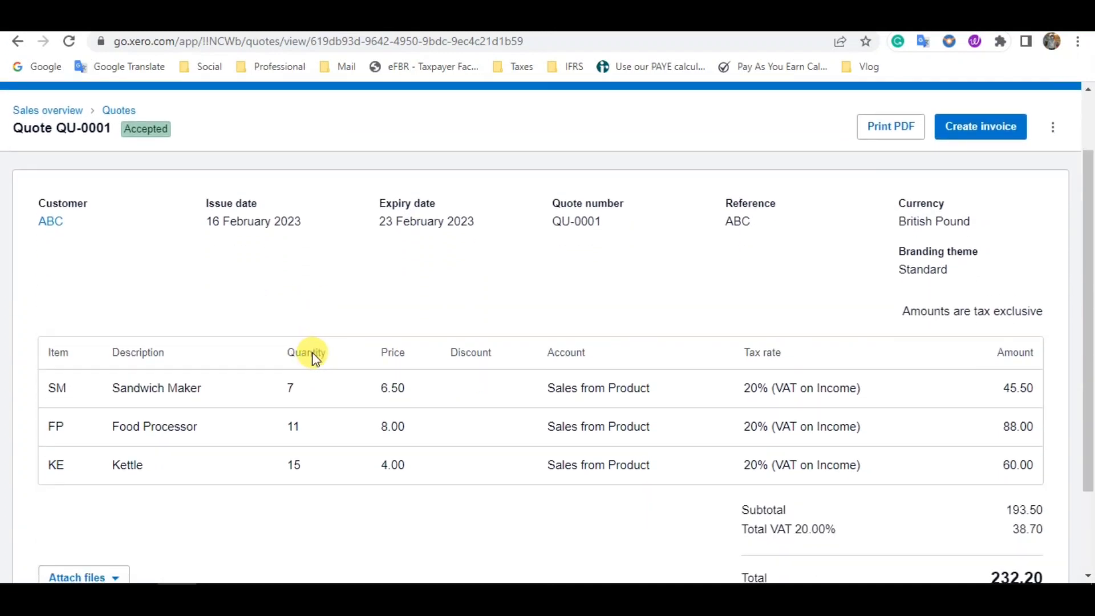
{"action": "scroll", "coordinate": [450, 408], "scroll_direction": "down", "scroll_amount": 1}
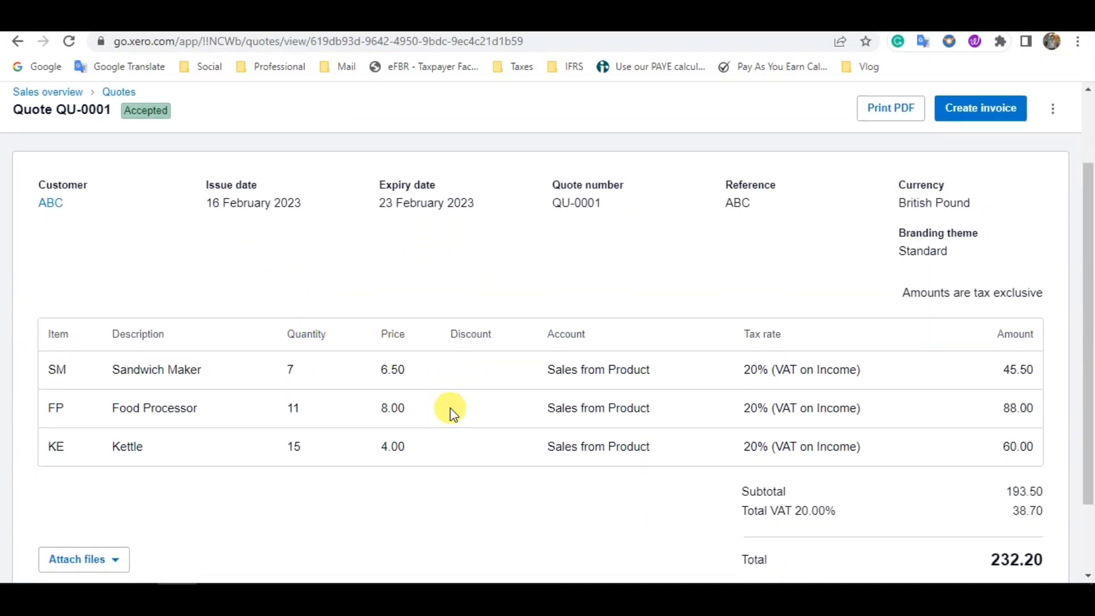
{"action": "scroll", "coordinate": [450, 409], "scroll_direction": "up", "scroll_amount": 2}
{"action": "scroll", "coordinate": [450, 408], "scroll_direction": "up", "scroll_amount": 1}
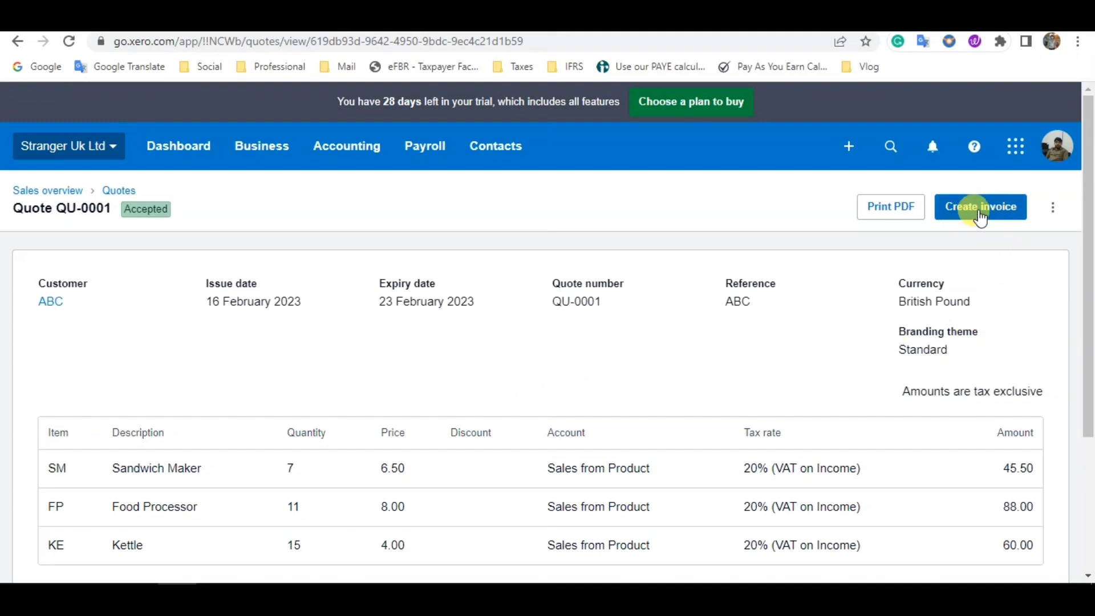
{"action": "left_click", "coordinate": [980, 215]}
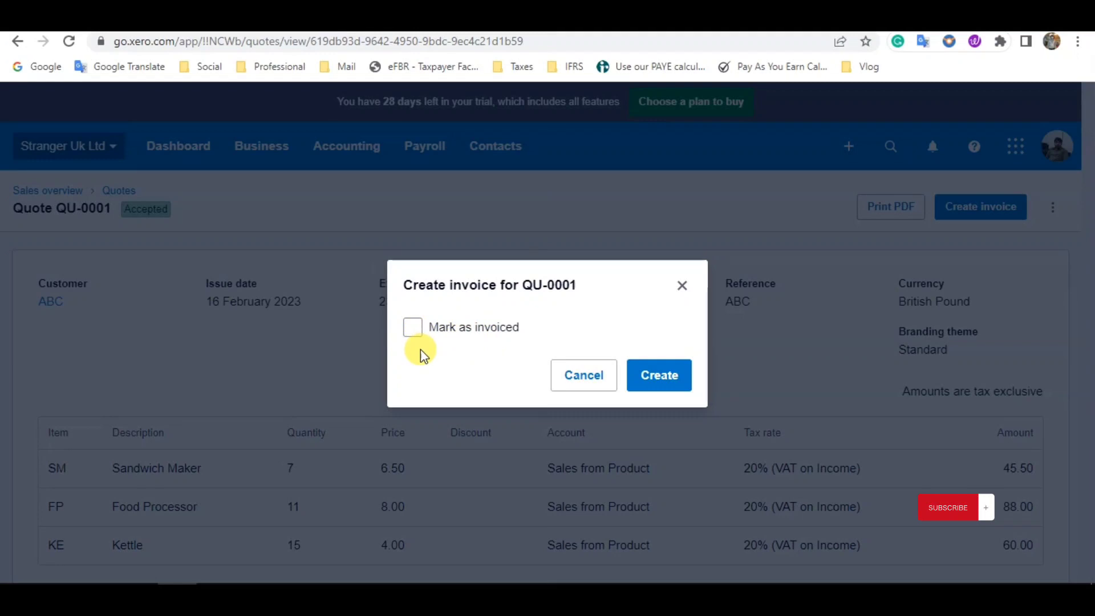
{"action": "left_click", "coordinate": [662, 381]}
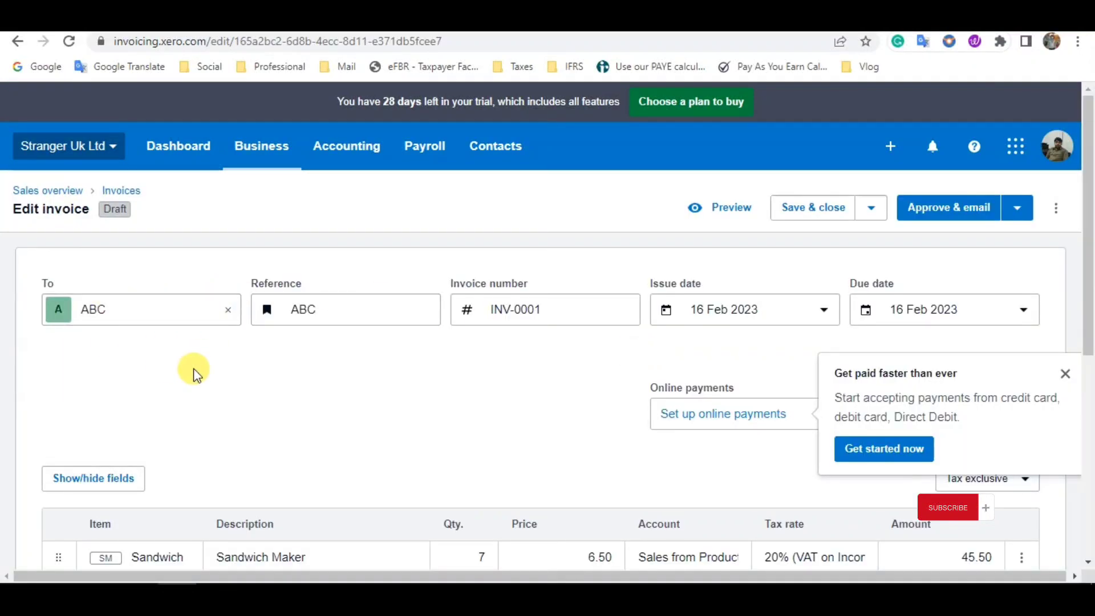
- Check the draft invoice's line items and dismiss the "Get paid faster than ever" online payments prompt
{"action": "scroll", "coordinate": [193, 369], "scroll_direction": "down", "scroll_amount": 3}
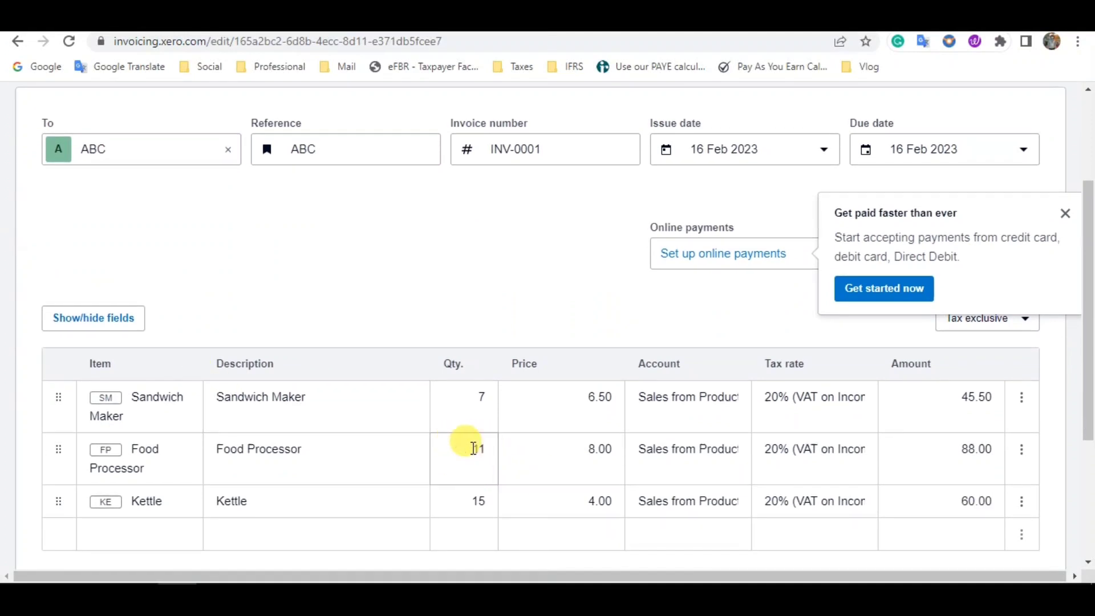
{"action": "scroll", "coordinate": [481, 448], "scroll_direction": "up", "scroll_amount": 2}
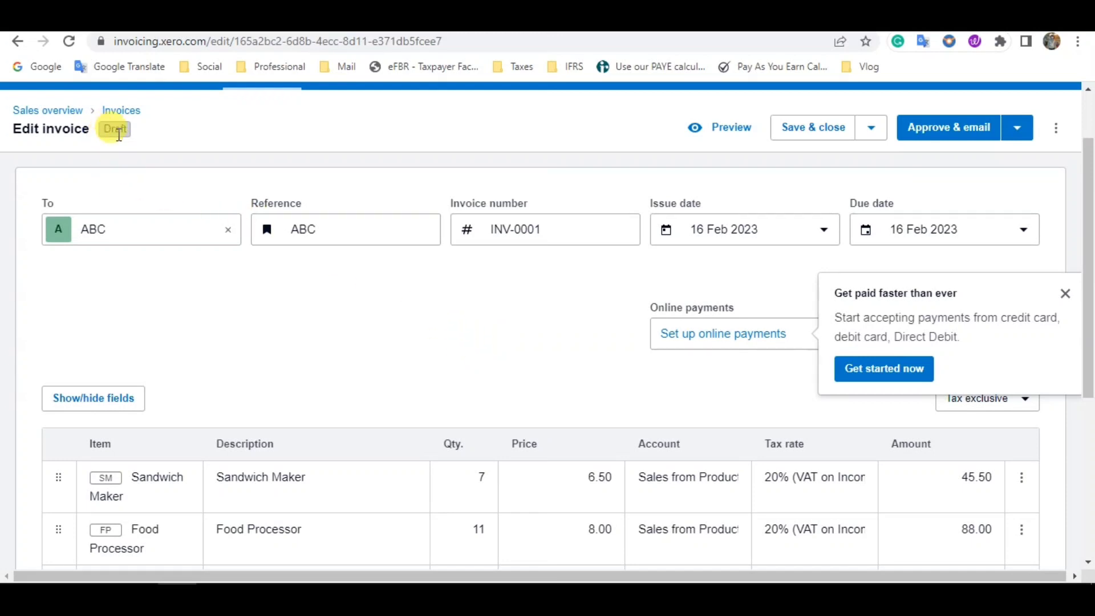
{"action": "scroll", "coordinate": [334, 252], "scroll_direction": "down", "scroll_amount": 2}
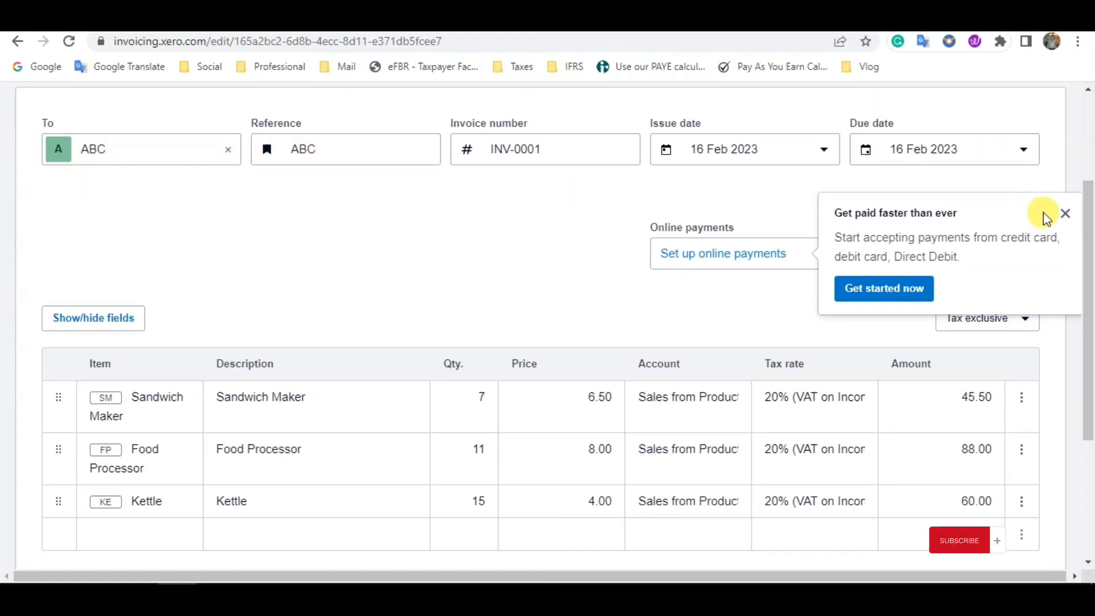
{"action": "left_click", "coordinate": [1062, 214]}
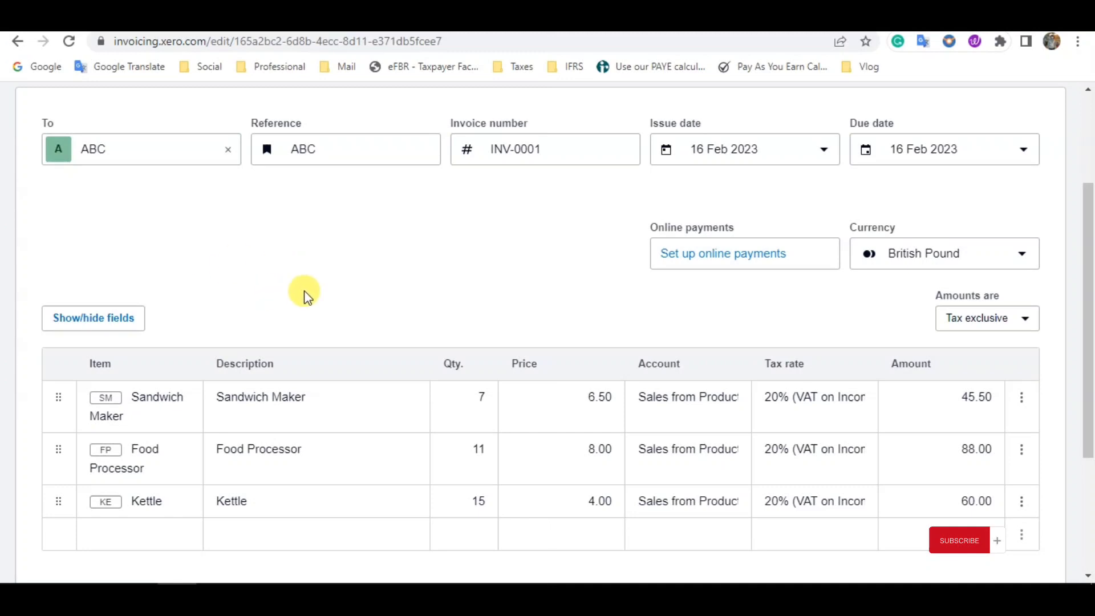
- Set the Food Processor line's quantity to 10 on the draft invoice
{"action": "scroll", "coordinate": [371, 318], "scroll_direction": "up", "scroll_amount": 2}
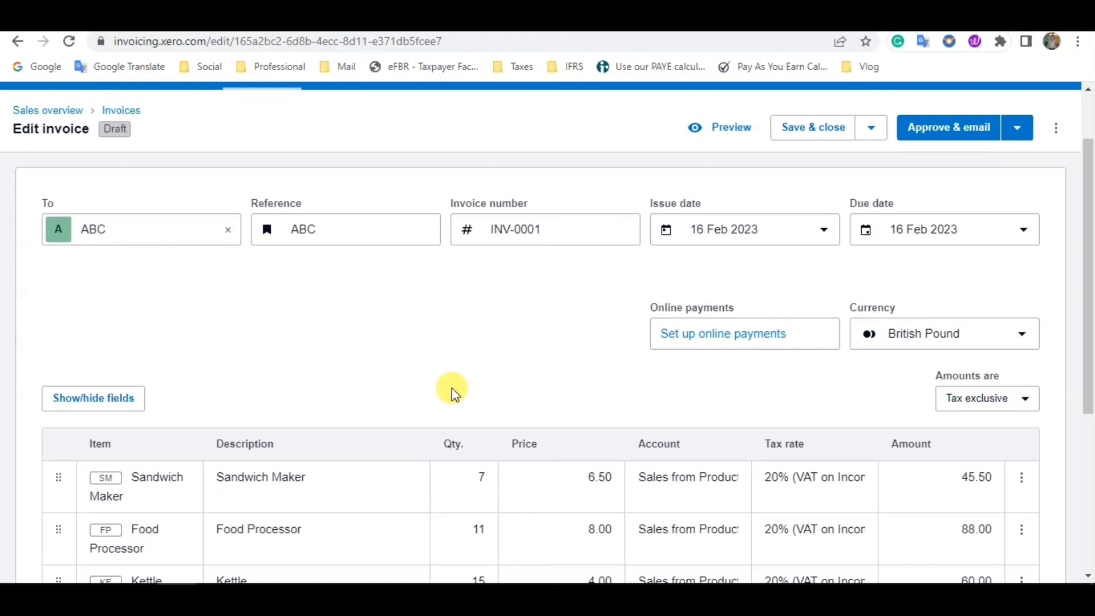
{"action": "scroll", "coordinate": [457, 389], "scroll_direction": "down", "scroll_amount": 1}
{"action": "left_click", "coordinate": [472, 458]}
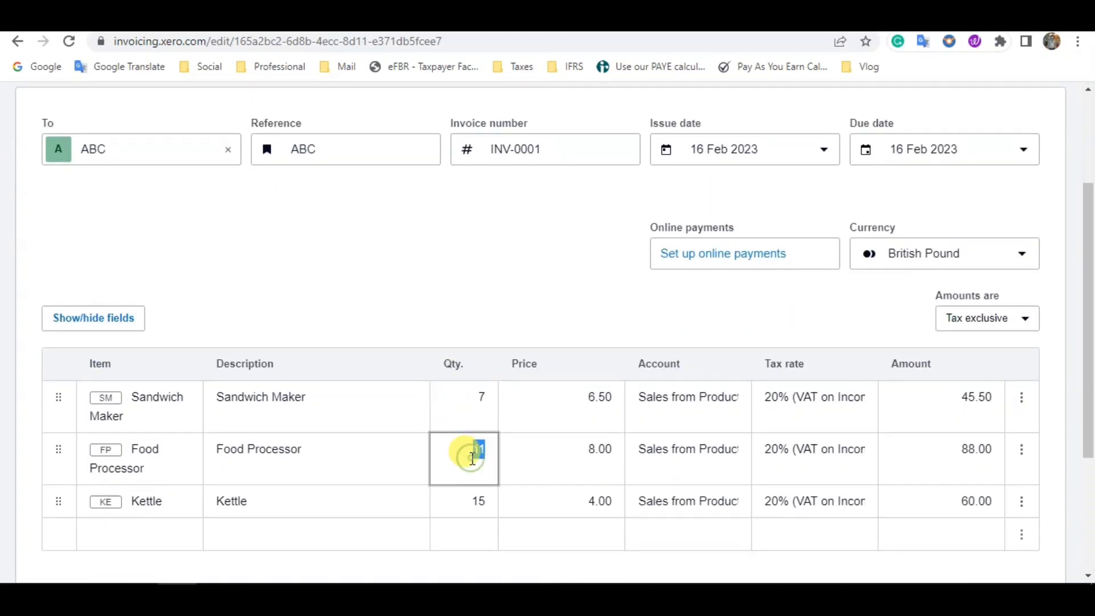
{"action": "key", "text": "Tab"}
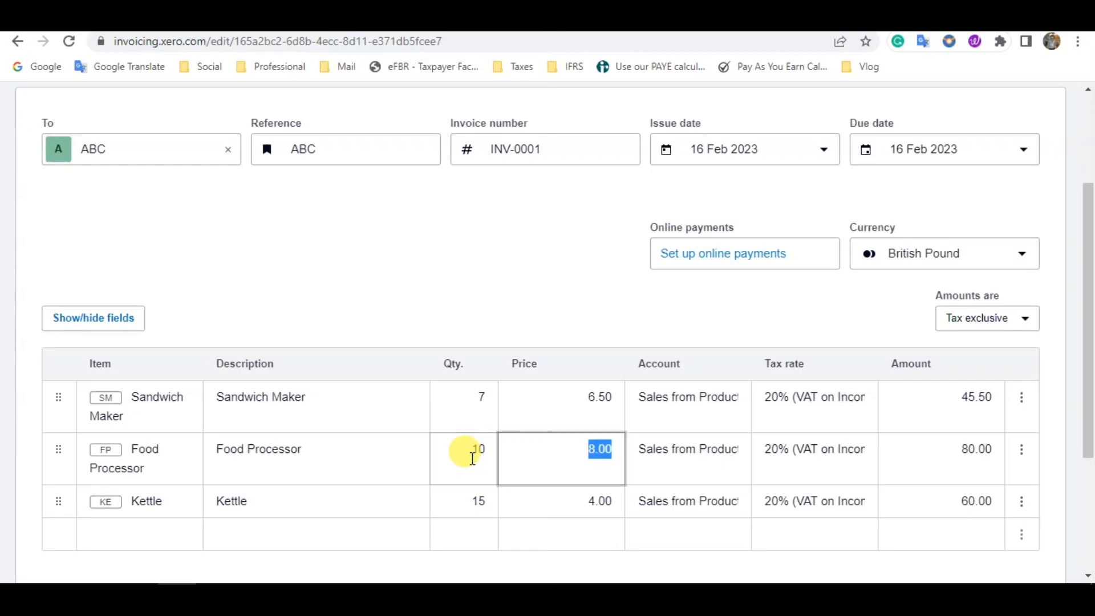
- Set the invoice's due date to 17 Feb 2023, keeping the issue date as it is
{"action": "scroll", "coordinate": [472, 459], "scroll_direction": "up", "scroll_amount": 1}
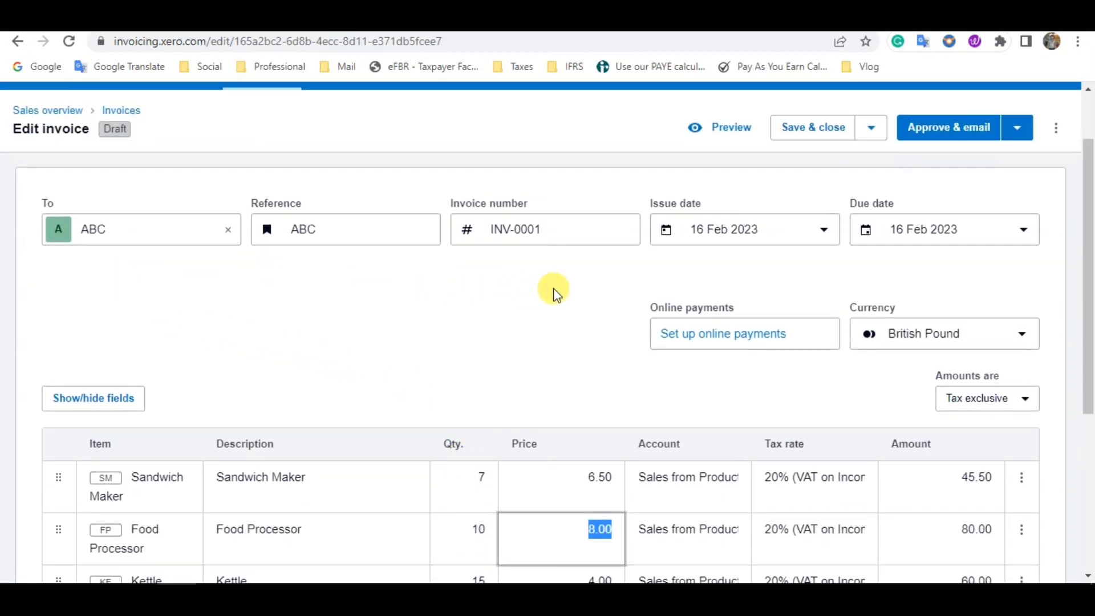
{"action": "left_click", "coordinate": [796, 239]}
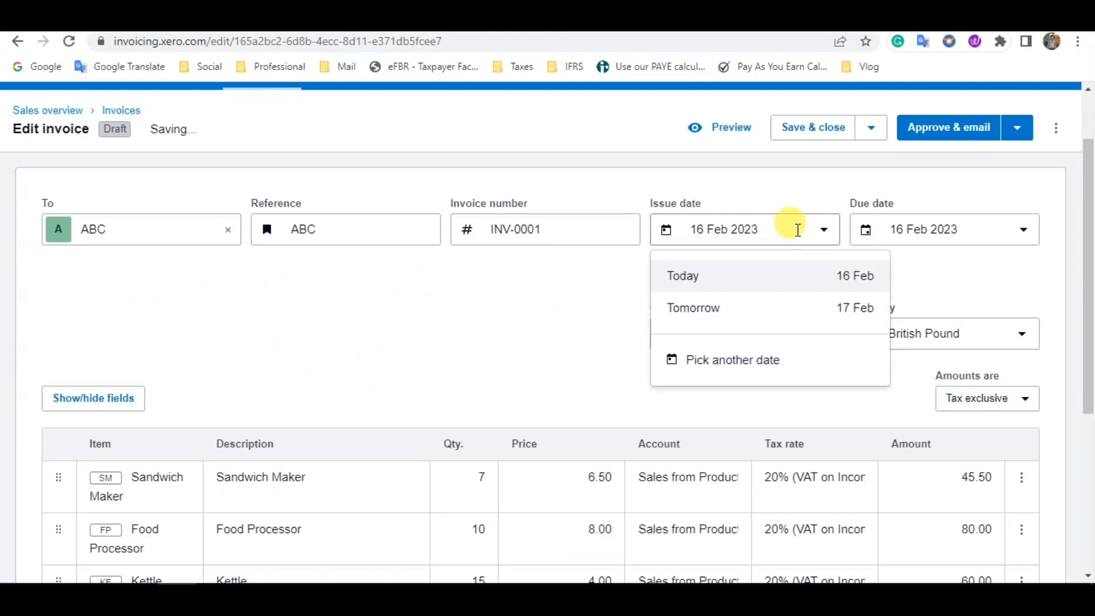
{"action": "left_click", "coordinate": [987, 229]}
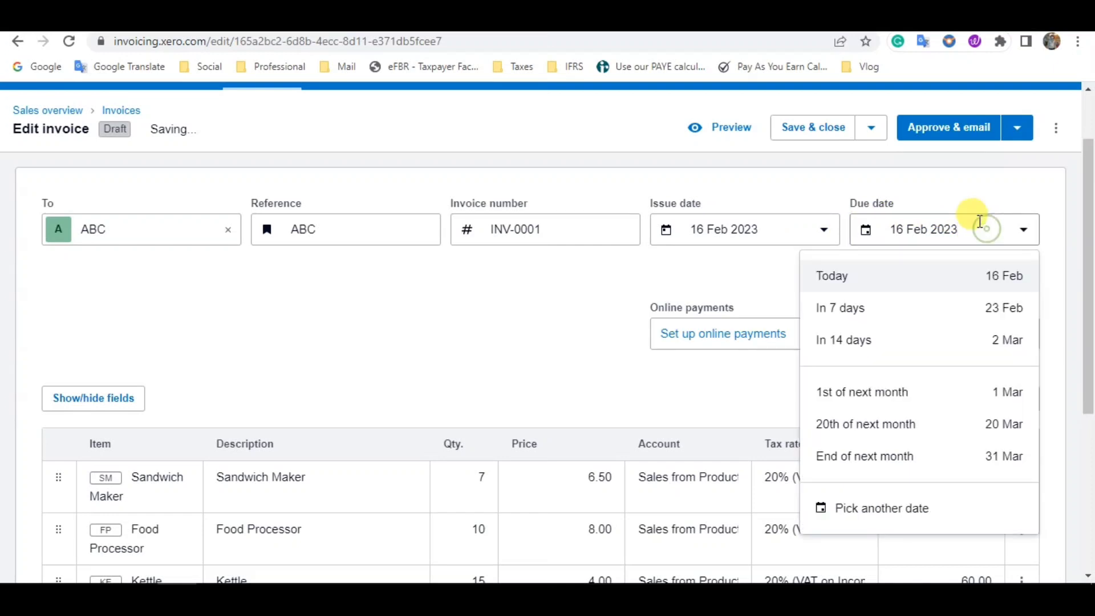
{"action": "left_click", "coordinate": [1025, 235]}
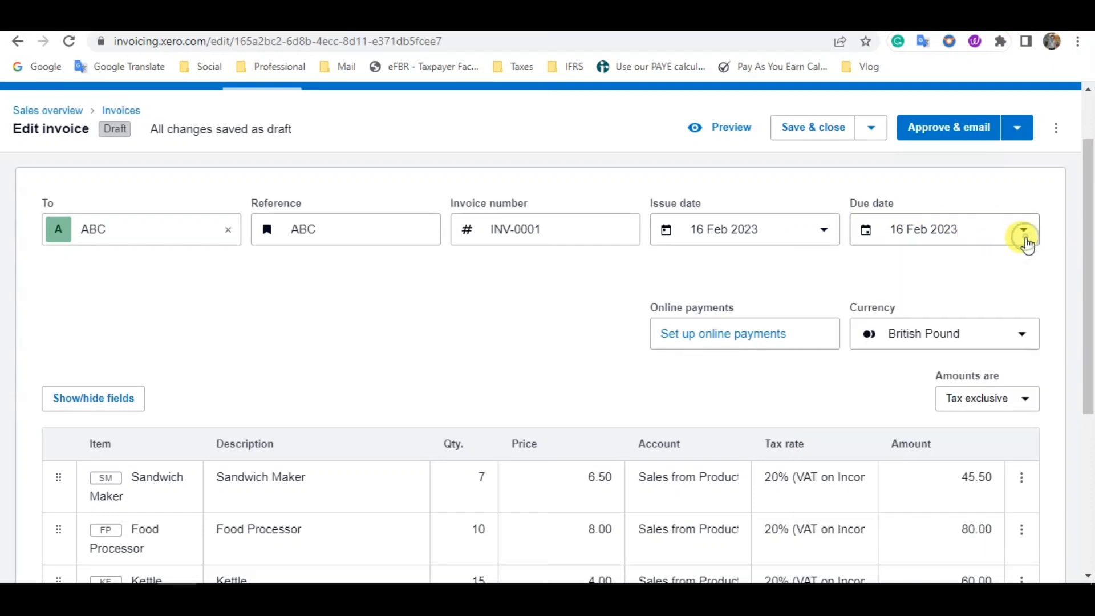
{"action": "left_click", "coordinate": [1026, 243]}
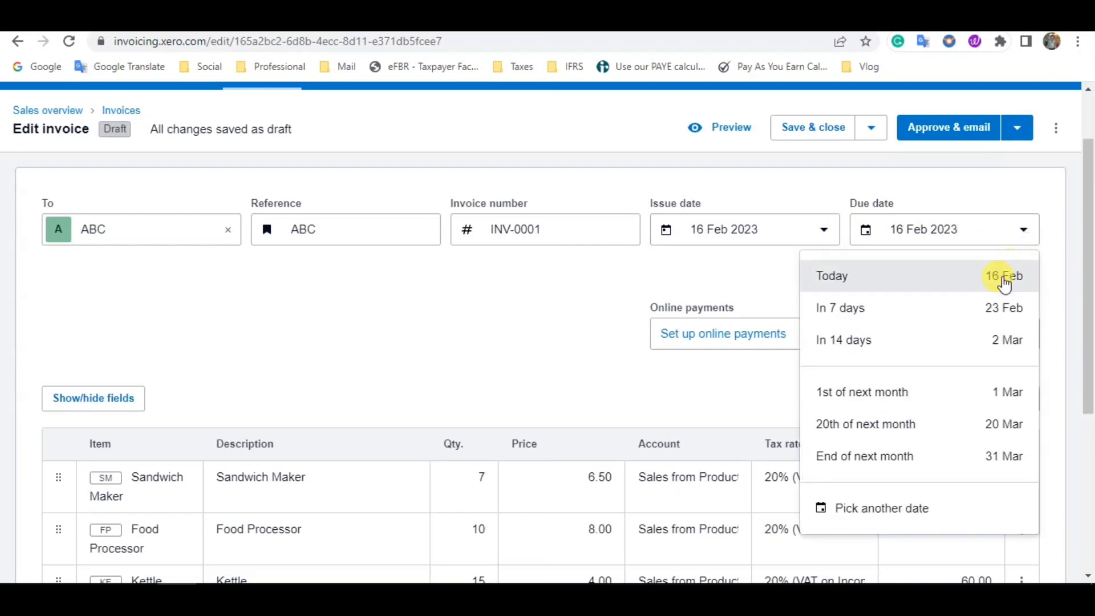
{"action": "left_click", "coordinate": [920, 509]}
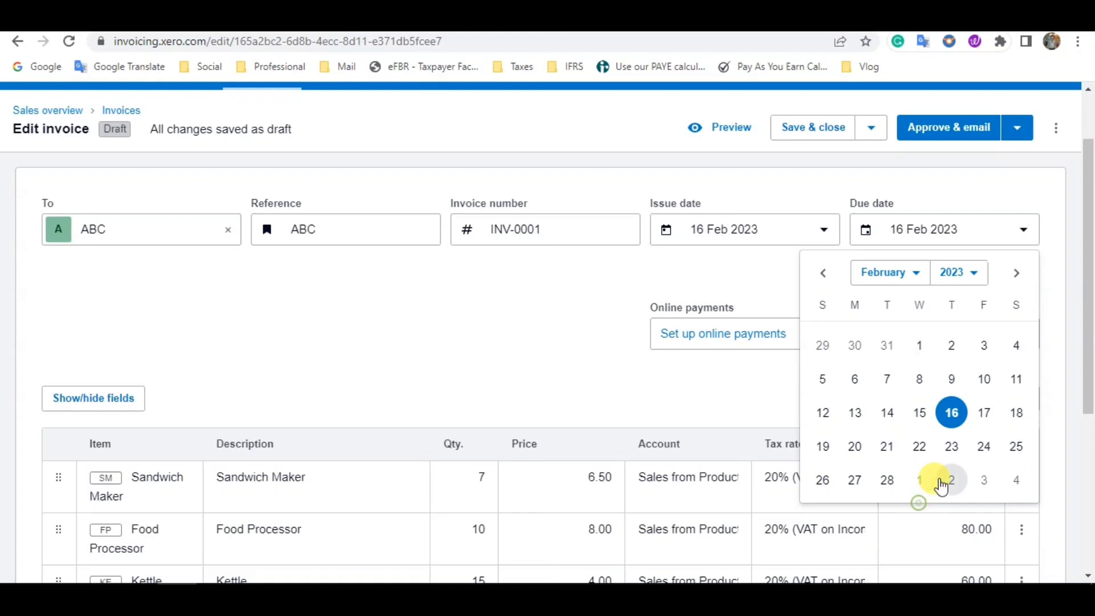
{"action": "left_click", "coordinate": [987, 416]}
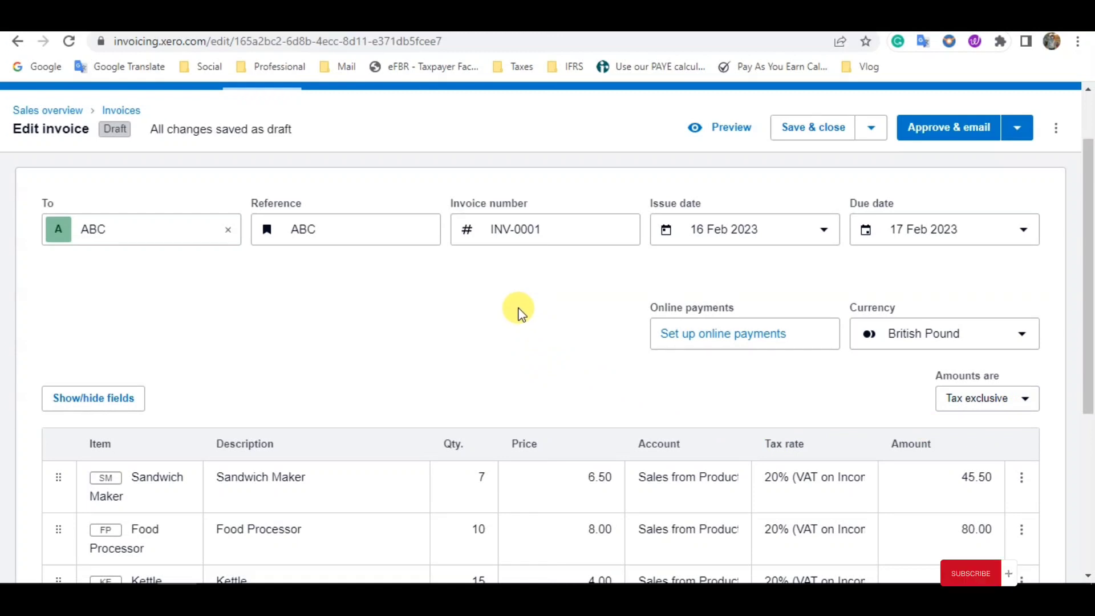
- Review the draft invoice's lines, totals and saving options, and approve it with the print PDF option
{"action": "scroll", "coordinate": [518, 313], "scroll_direction": "down", "scroll_amount": 1}
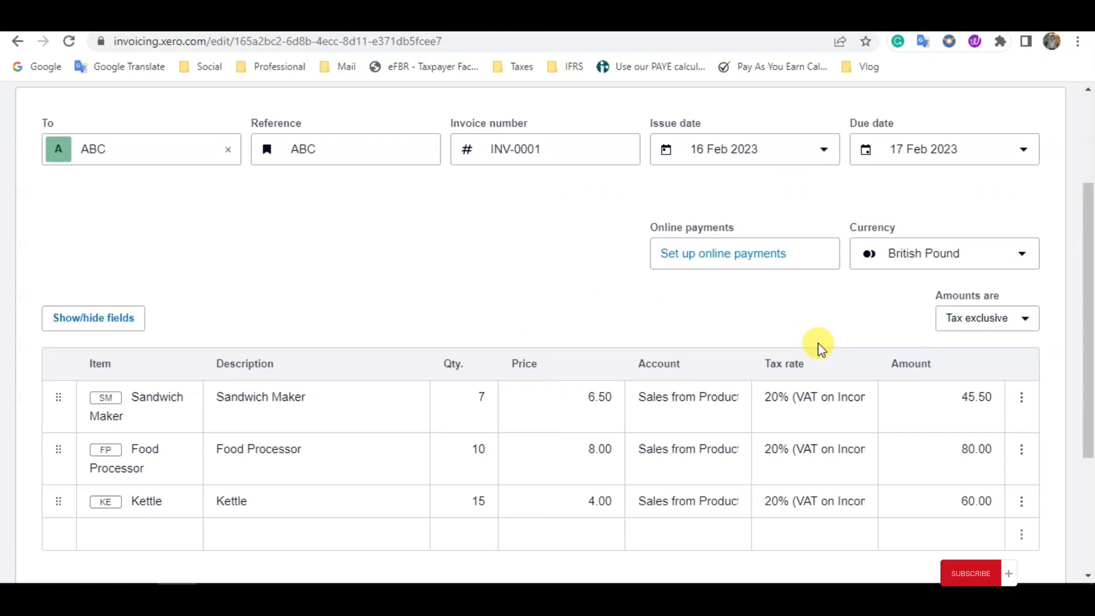
{"action": "scroll", "coordinate": [724, 367], "scroll_direction": "down", "scroll_amount": 1}
{"action": "scroll", "coordinate": [723, 370], "scroll_direction": "down", "scroll_amount": 1}
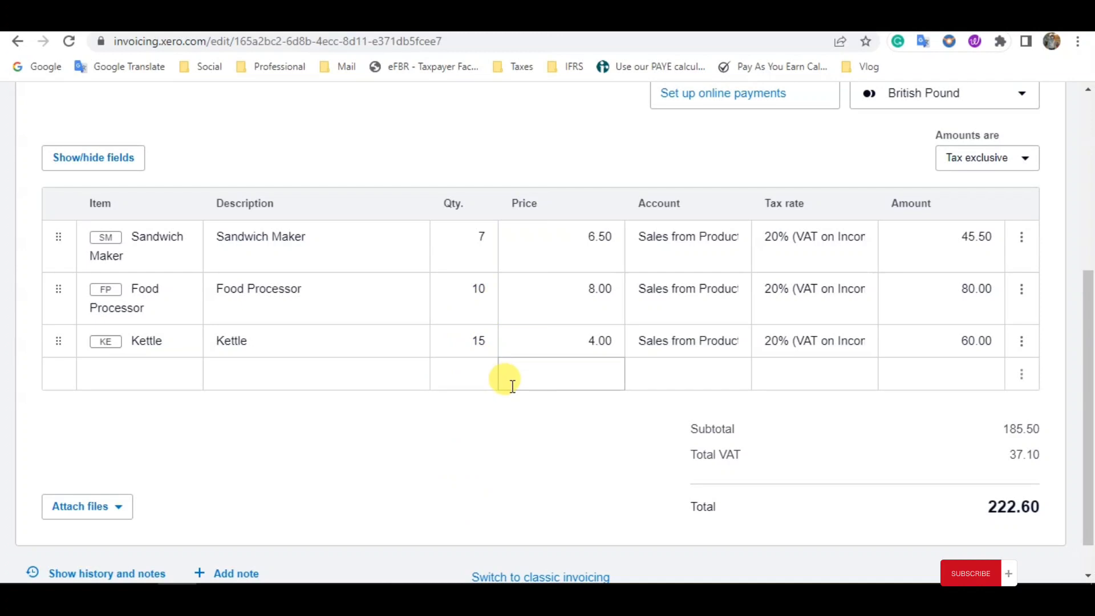
{"action": "scroll", "coordinate": [512, 386], "scroll_direction": "down", "scroll_amount": 1}
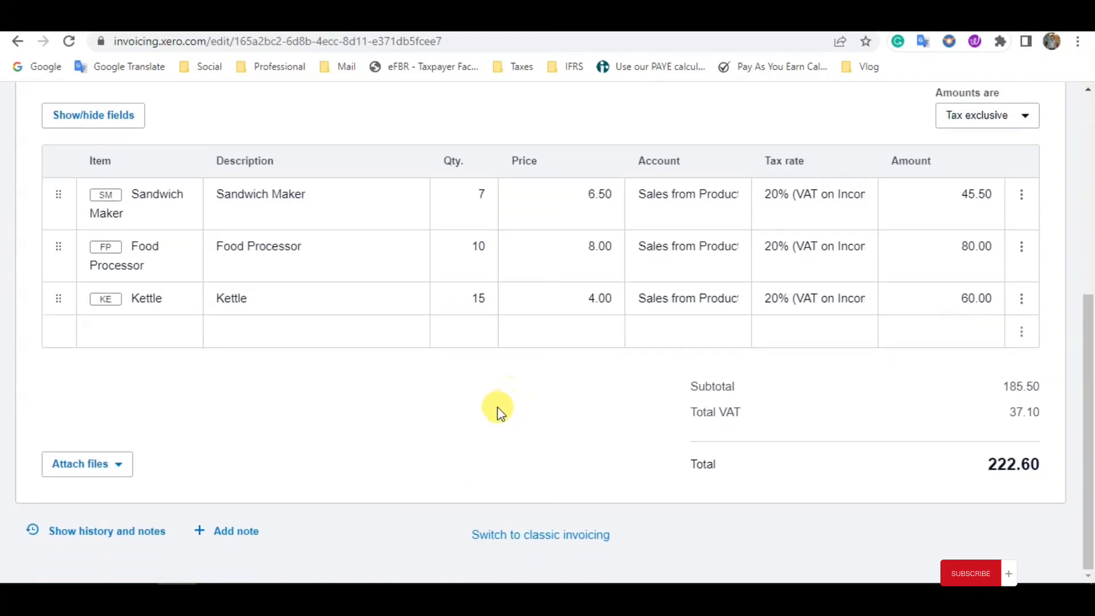
{"action": "scroll", "coordinate": [495, 408], "scroll_direction": "up", "scroll_amount": 5}
{"action": "scroll", "coordinate": [495, 409], "scroll_direction": "up", "scroll_amount": 2}
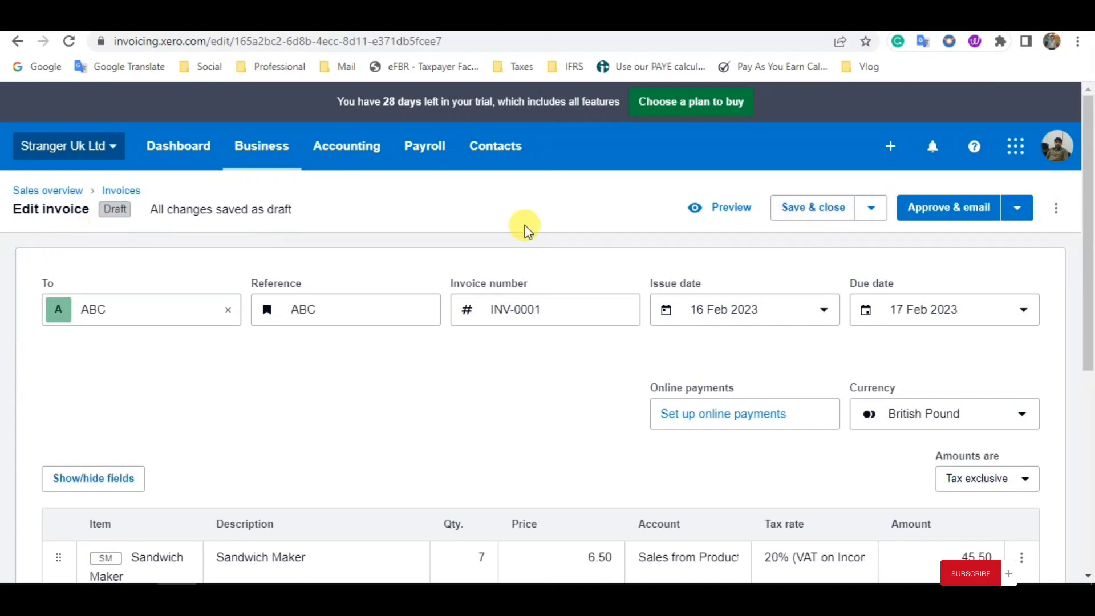
{"action": "left_click", "coordinate": [874, 214]}
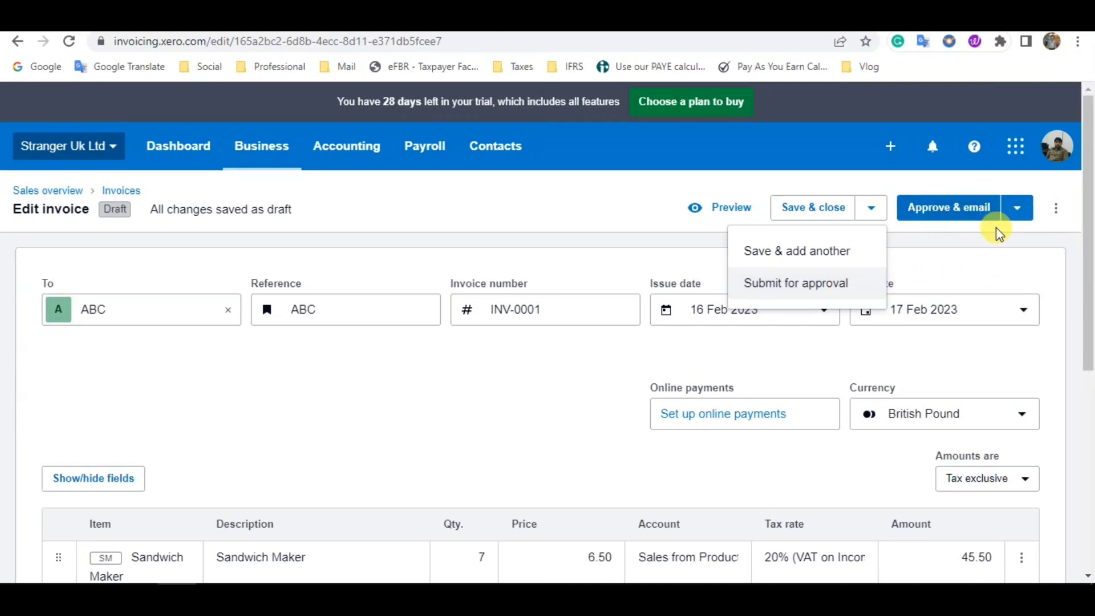
{"action": "left_click", "coordinate": [988, 251]}
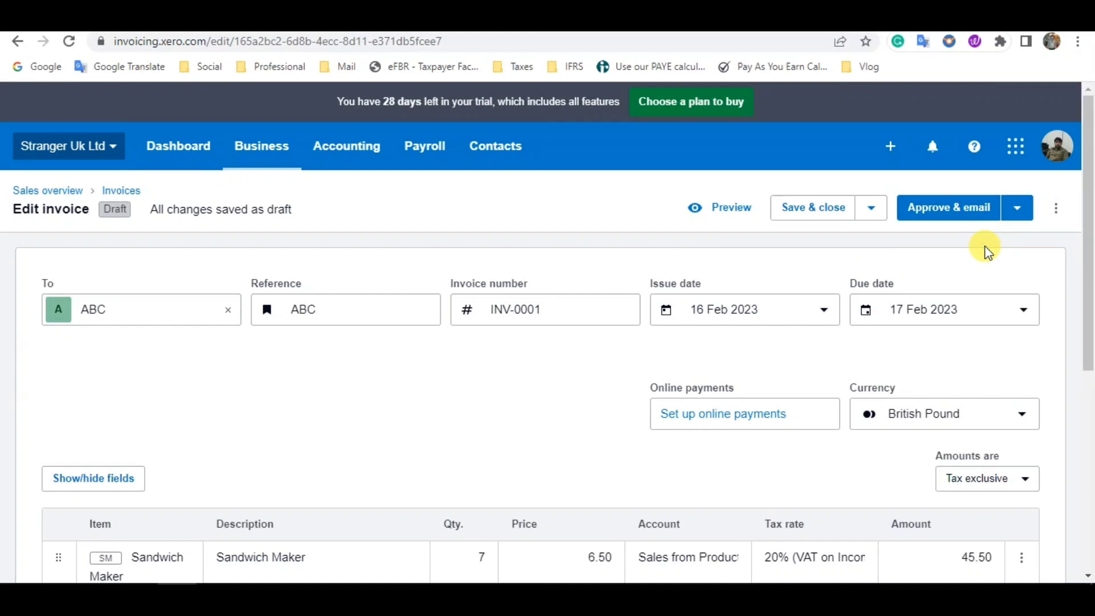
{"action": "left_click", "coordinate": [1017, 216]}
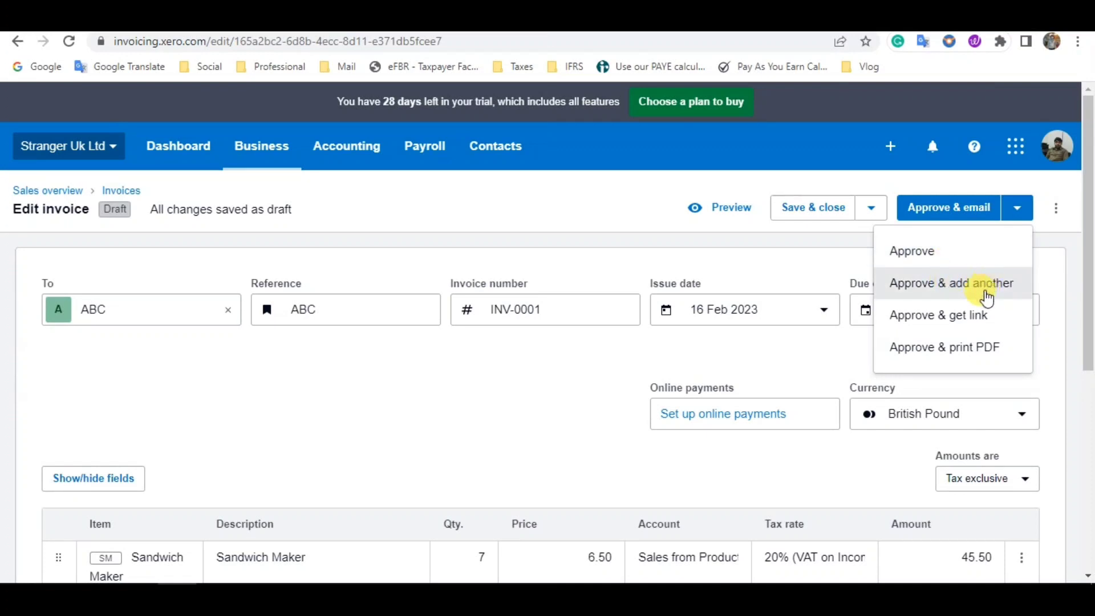
{"action": "left_click", "coordinate": [1001, 354]}
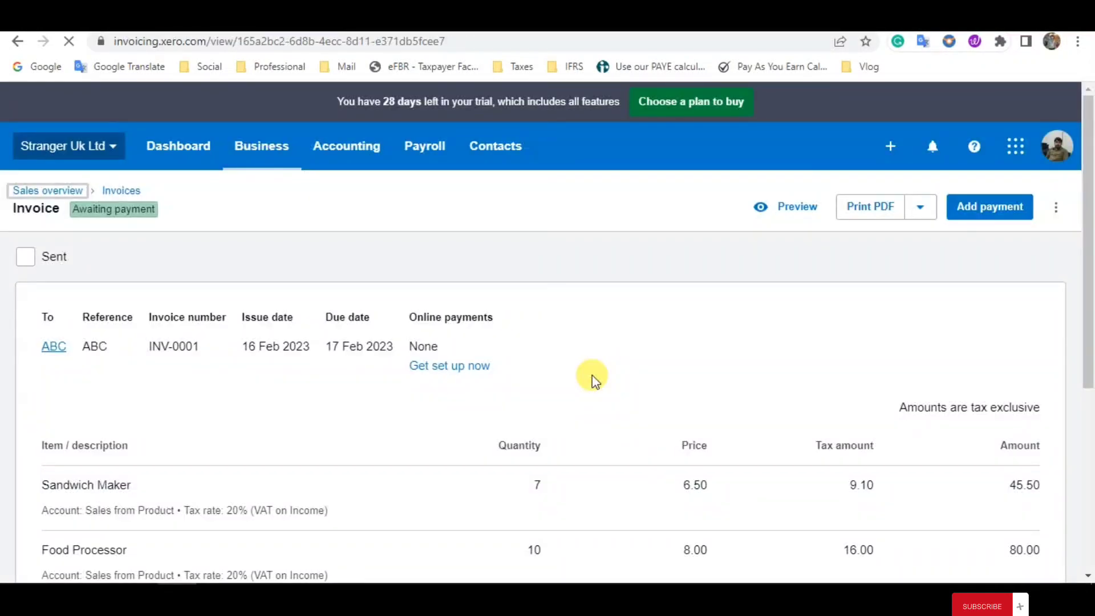
- Check the approved invoice's amounts and review the Invoices and Quotes sections of the sales overview
{"action": "scroll", "coordinate": [593, 379], "scroll_direction": "down", "scroll_amount": 5}
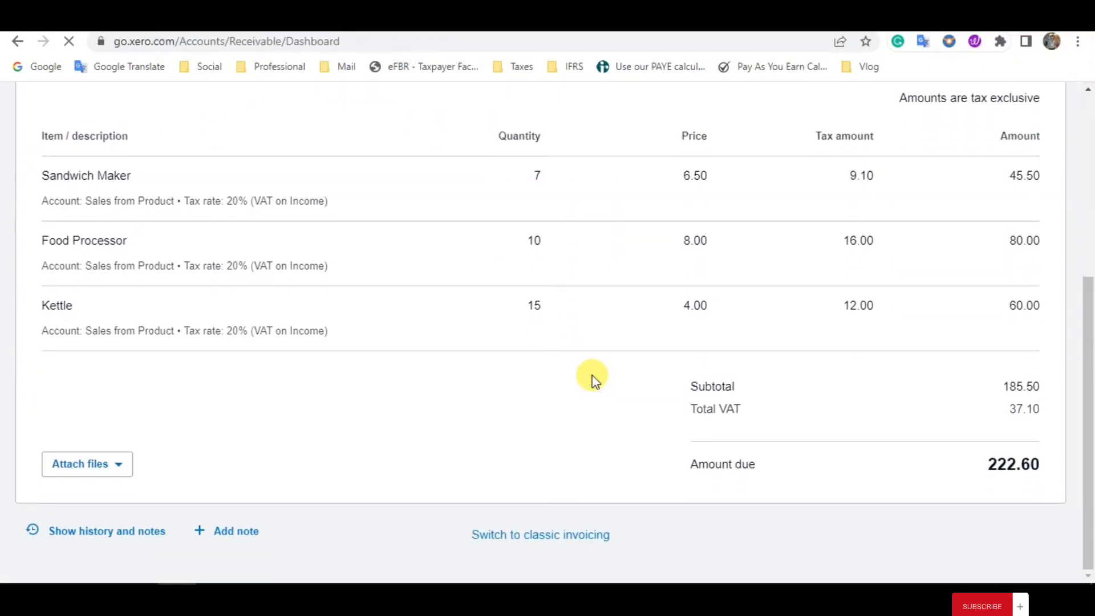
{"action": "scroll", "coordinate": [593, 379], "scroll_direction": "down", "scroll_amount": 4}
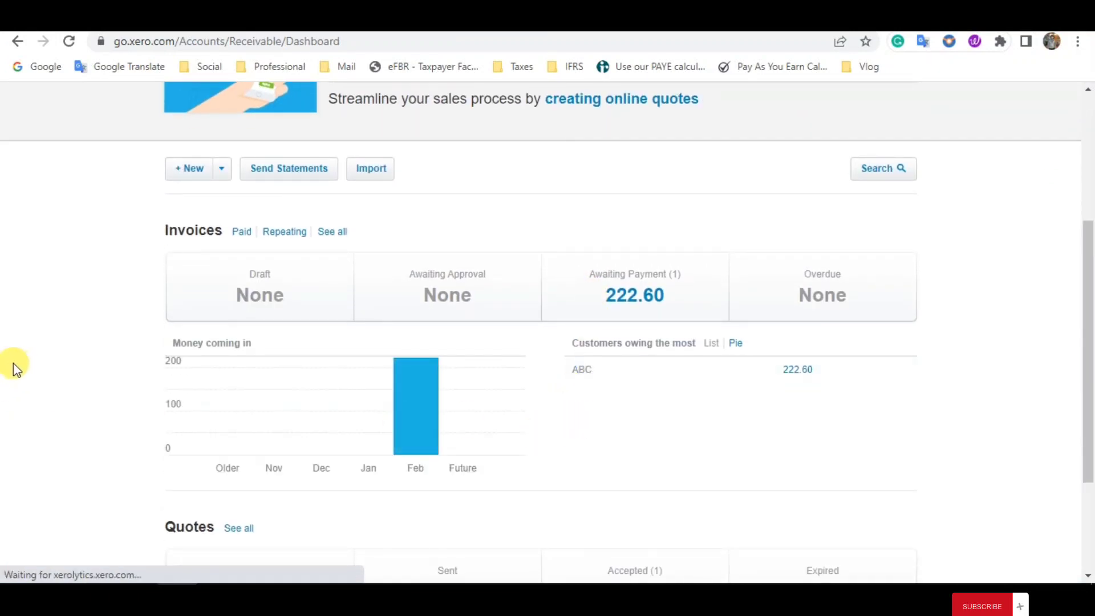
{"action": "scroll", "coordinate": [207, 403], "scroll_direction": "up", "scroll_amount": 1}
{"action": "scroll", "coordinate": [167, 422], "scroll_direction": "down", "scroll_amount": 4}
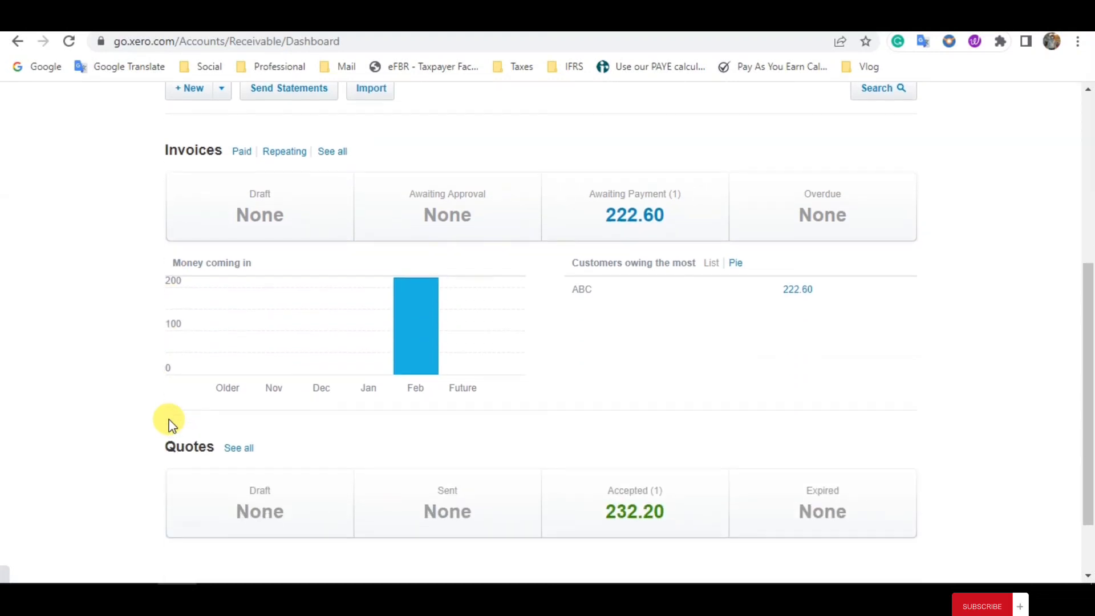